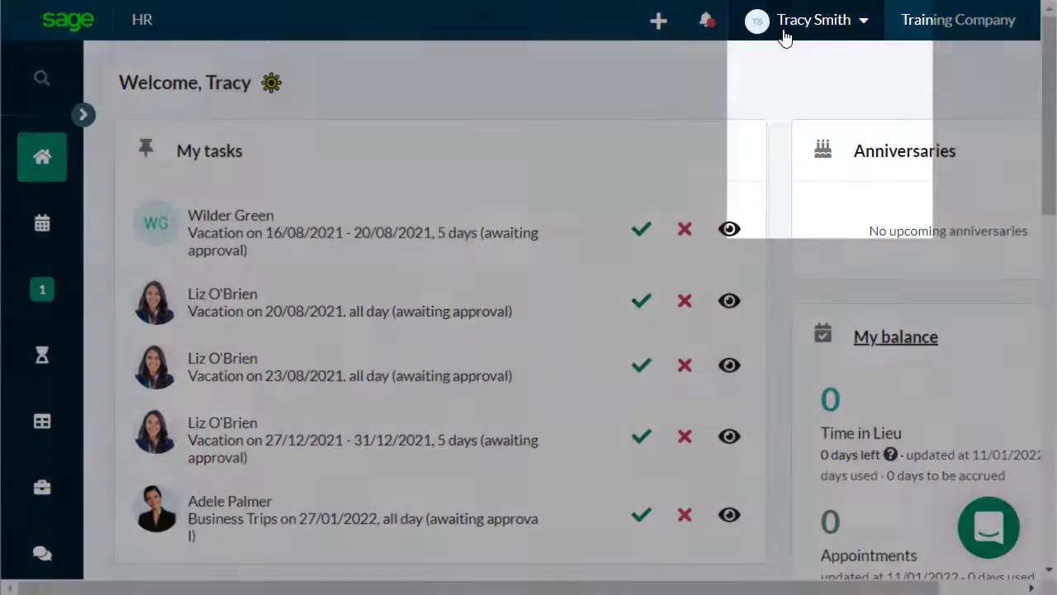
Go to company Settings and open the Assets > General settings page
left_click(784, 31)
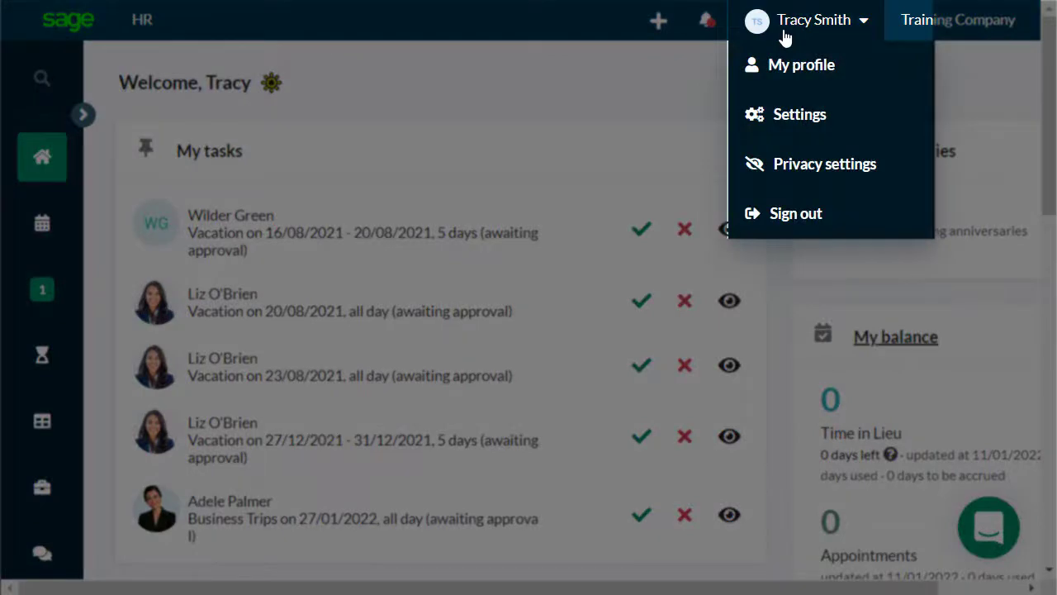
left_click(836, 120)
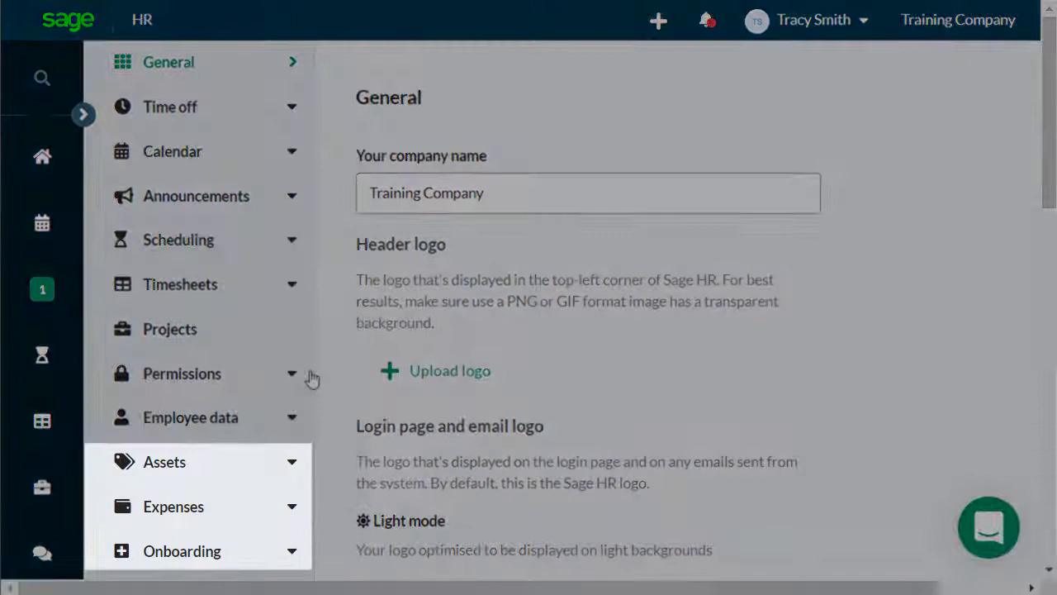
left_click(198, 479)
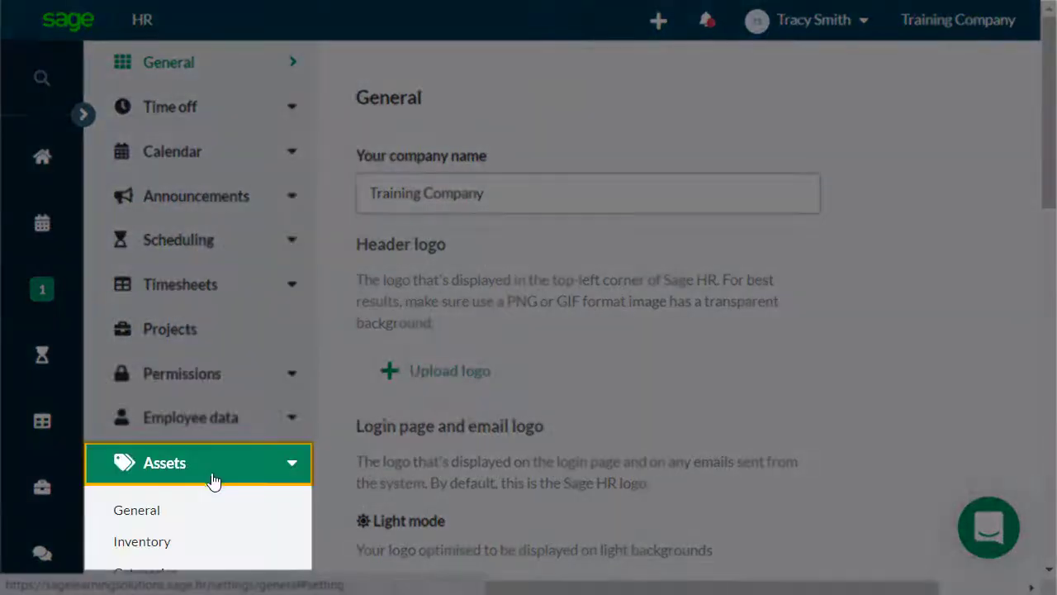
left_click(222, 529)
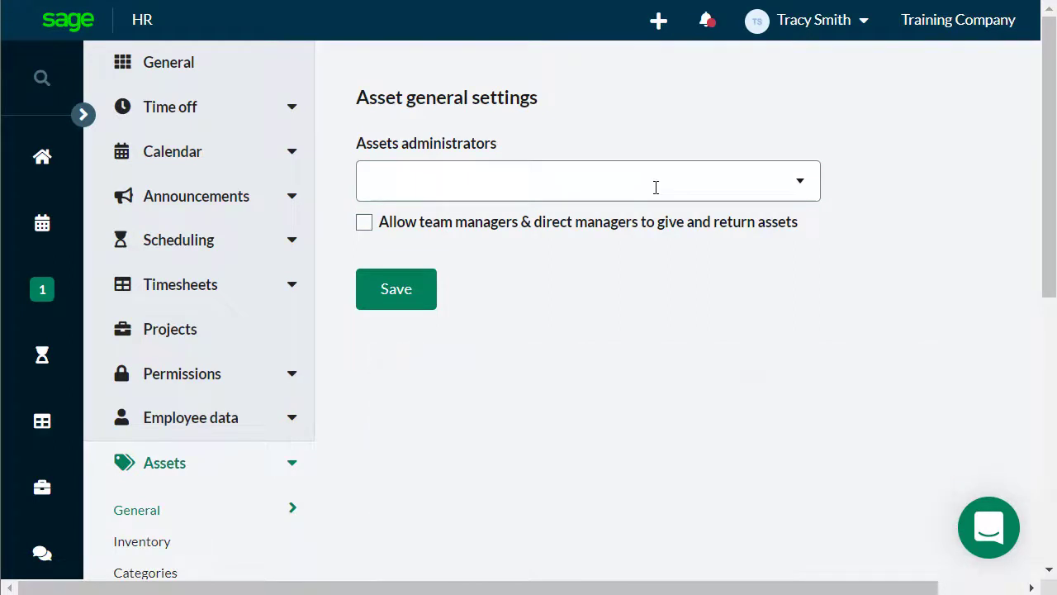
Make an employee, found by name, an assets administrator, and allow team and direct managers to give and return assets
left_click(656, 187)
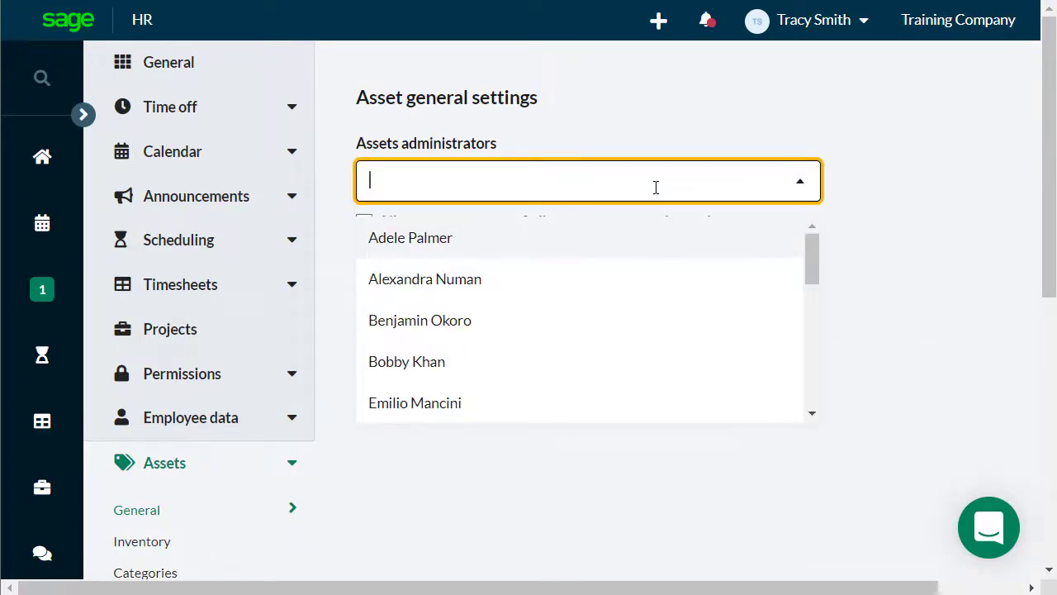
type("rober")
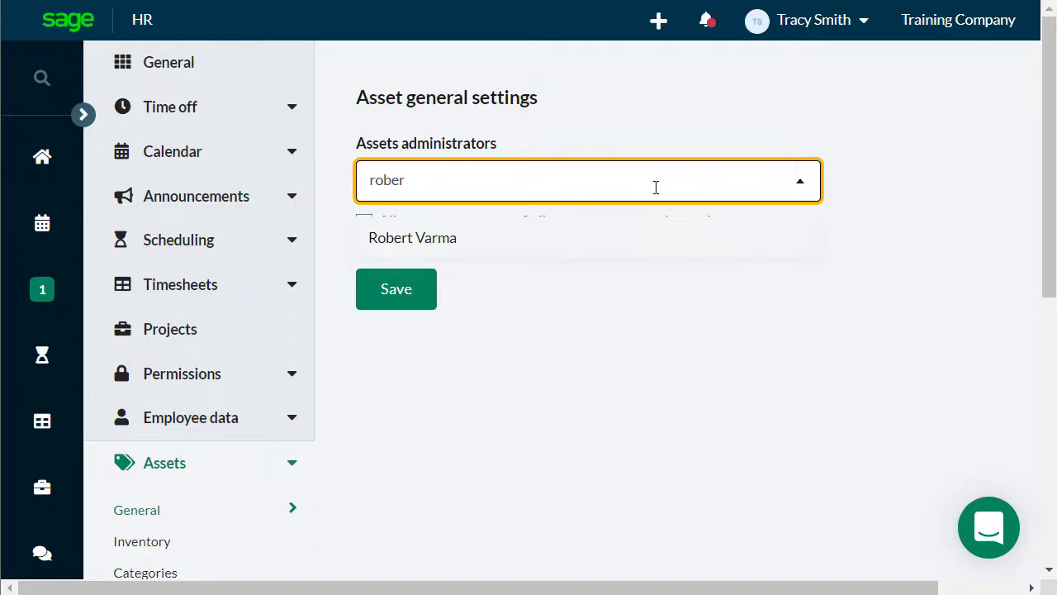
left_click(653, 249)
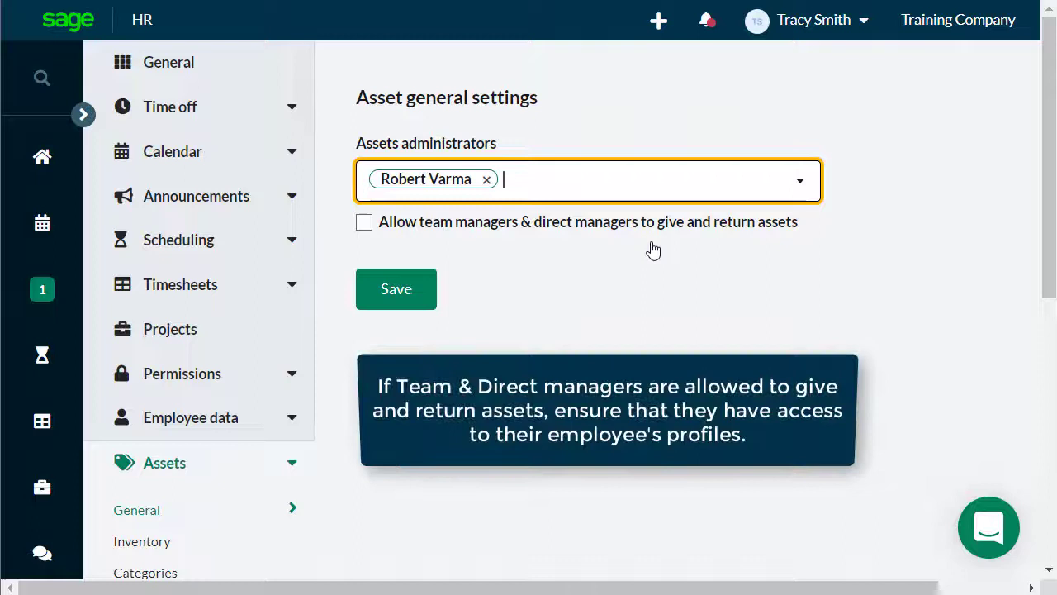
left_click(605, 223)
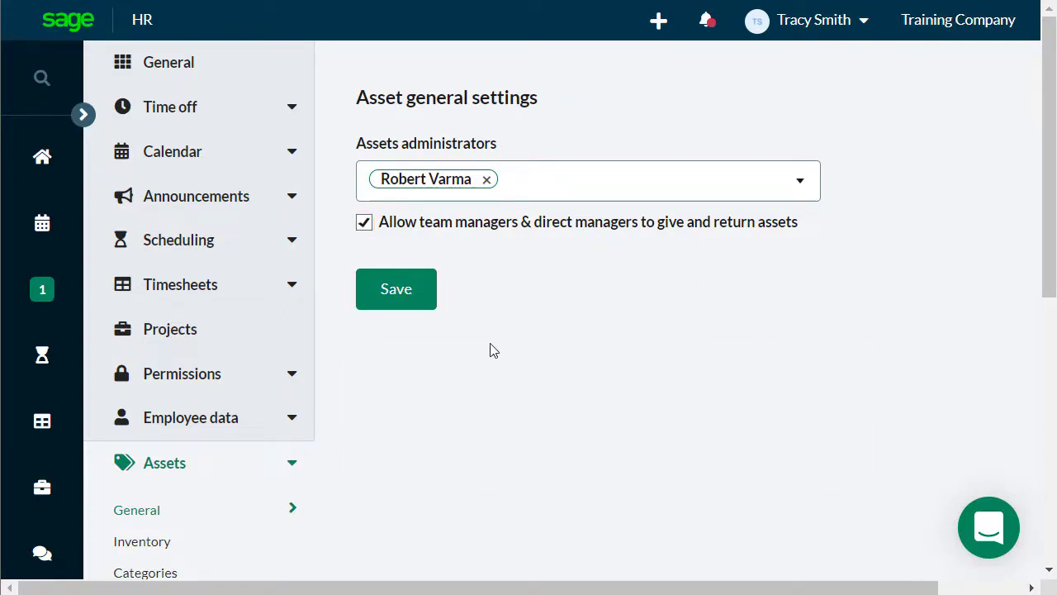
Save the asset settings, then add and save an 'HP LaserJet Printer' asset in the inventory
left_click(389, 304)
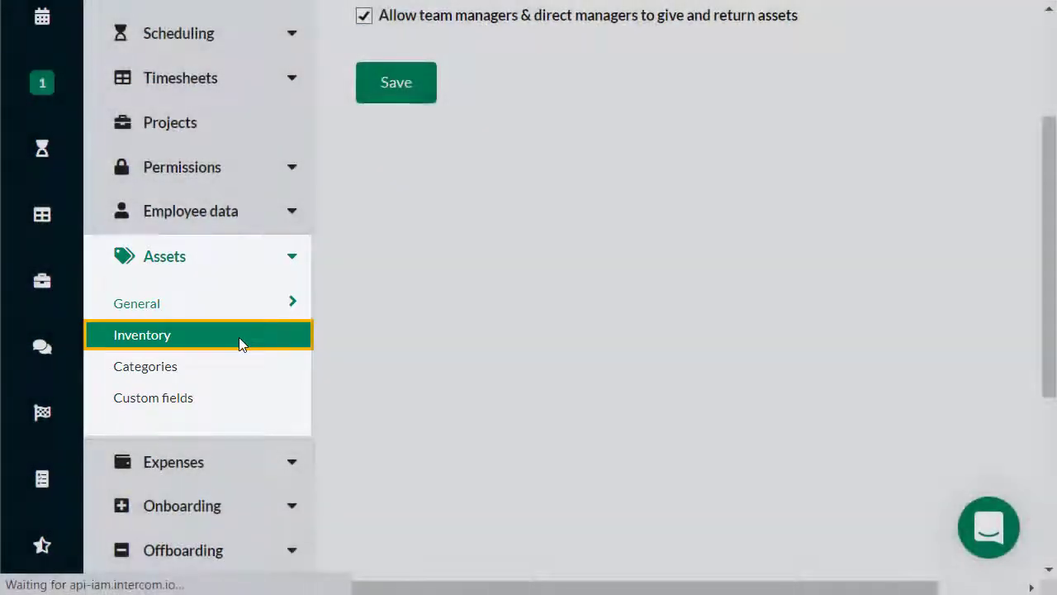
left_click(241, 344)
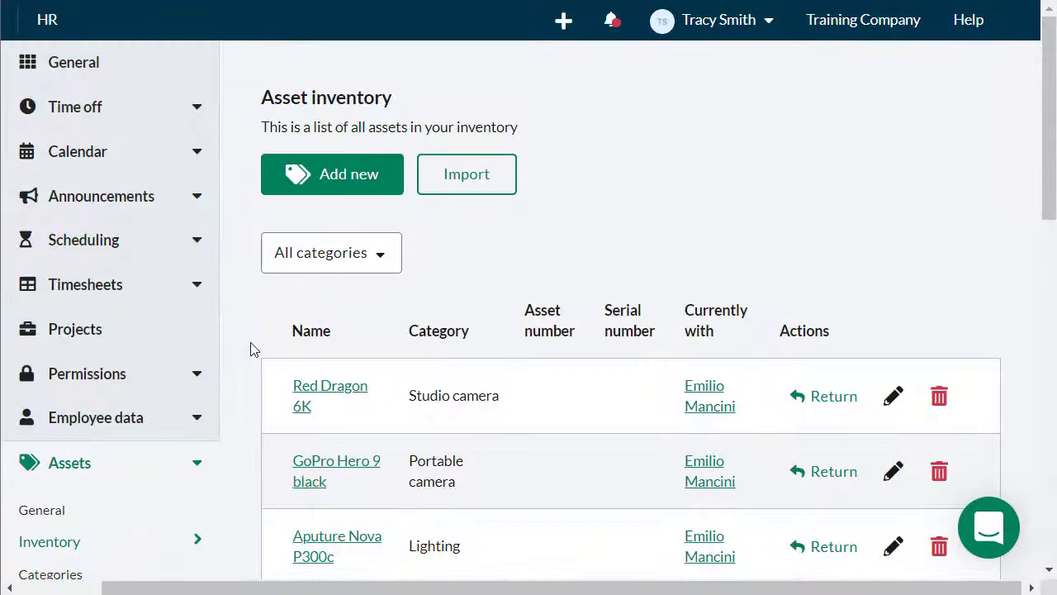
left_click(368, 190)
left_click(313, 180)
type("H")
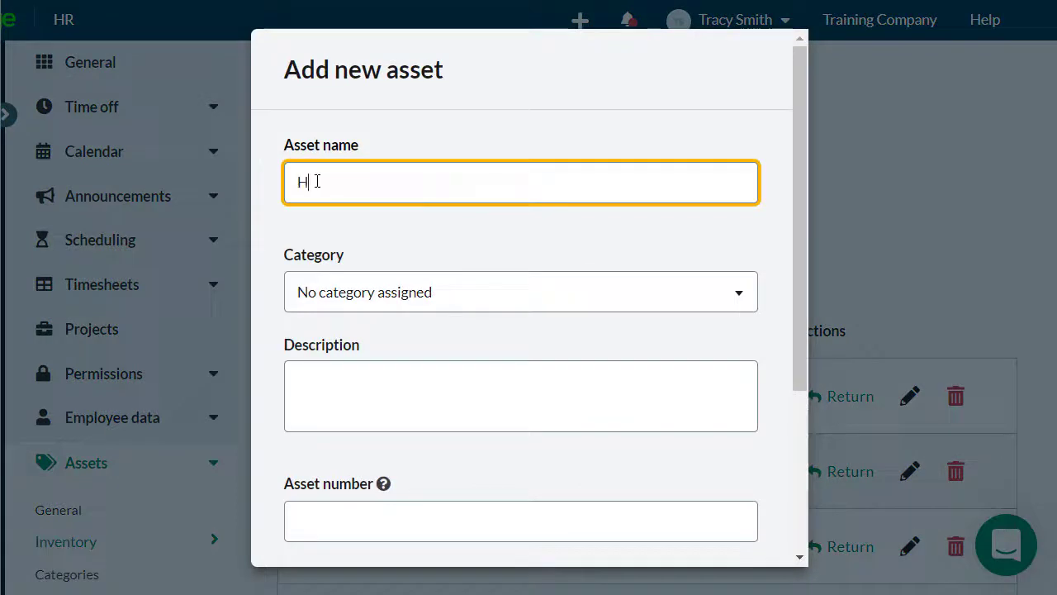
type("P LaserJet Printer")
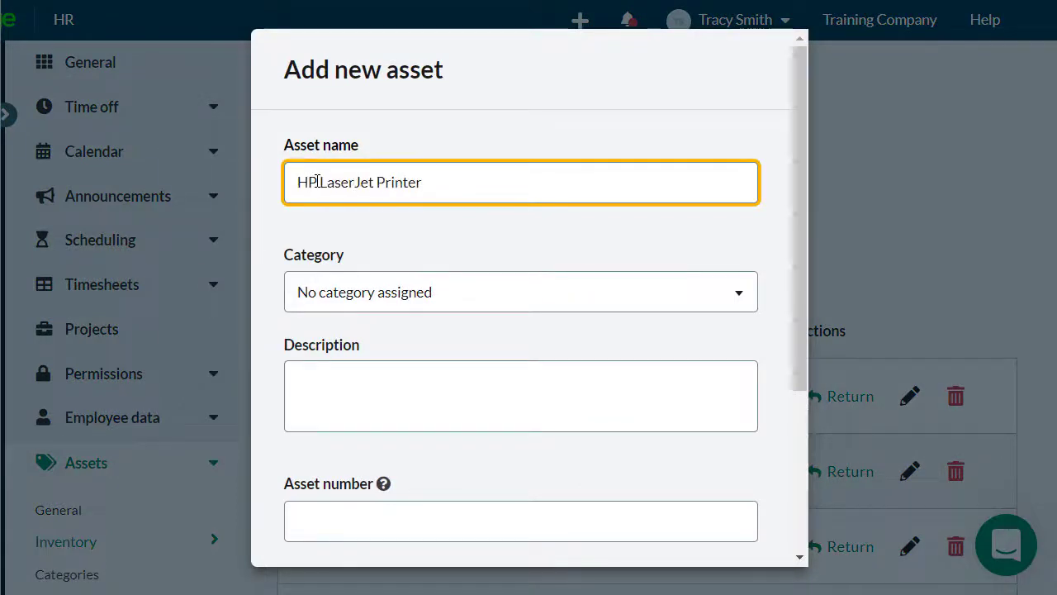
scroll(788, 404, "down", 3)
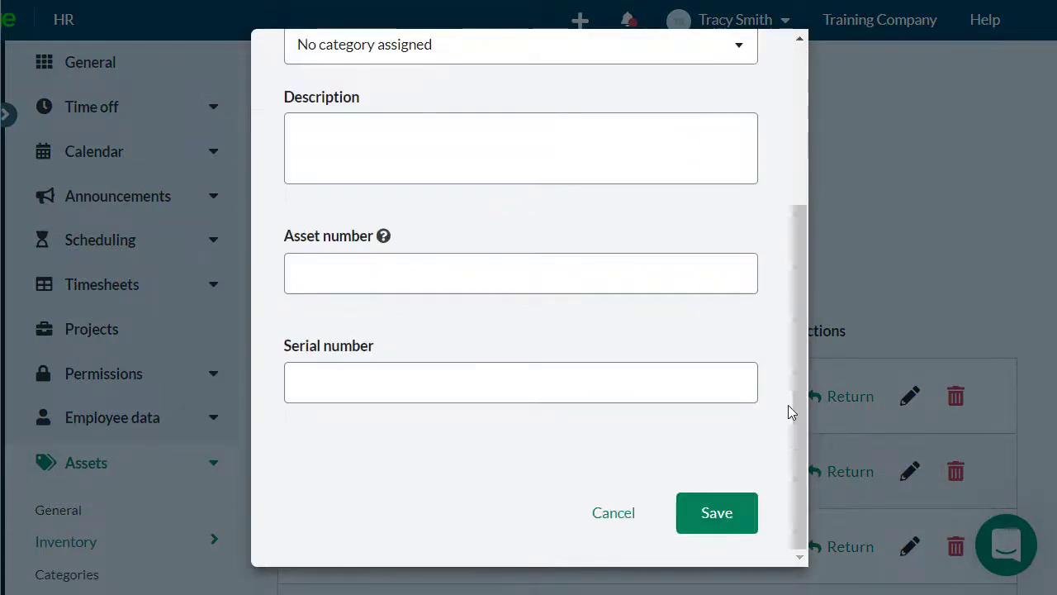
left_click(740, 526)
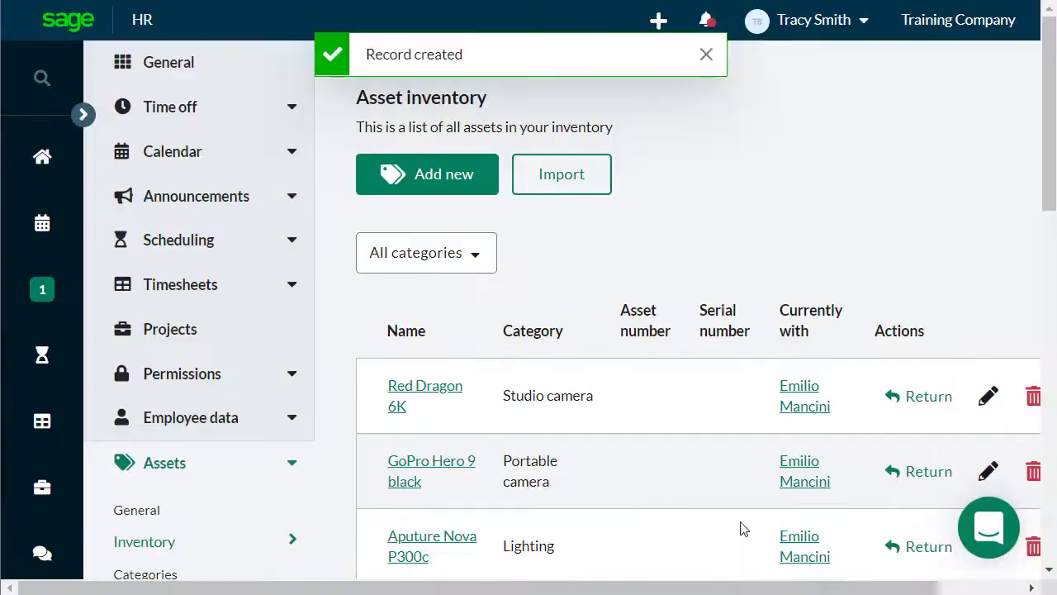
Download the 'Sage HR Asset Import Template.xlsx' from the Import assets window
left_click(580, 193)
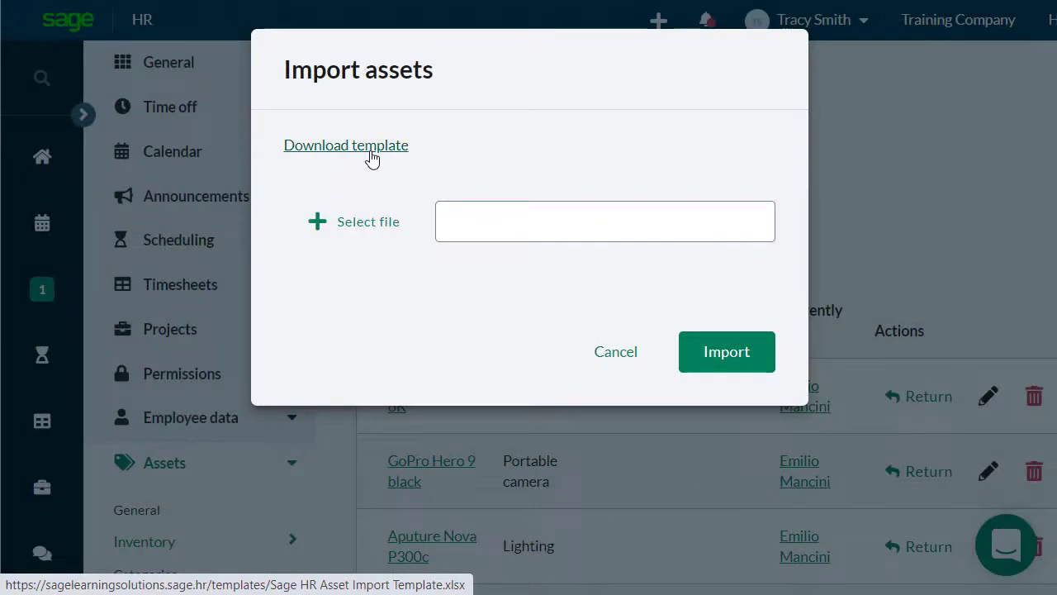
left_click(371, 154)
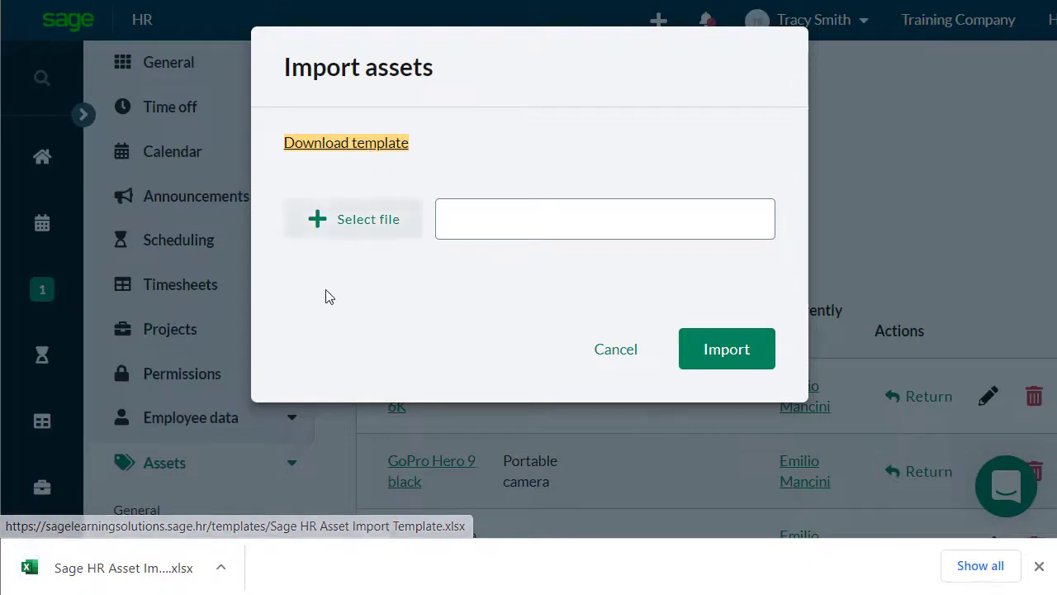
Open the downloaded import template, then review and close the Red Dragon 6K's details
left_click(164, 584)
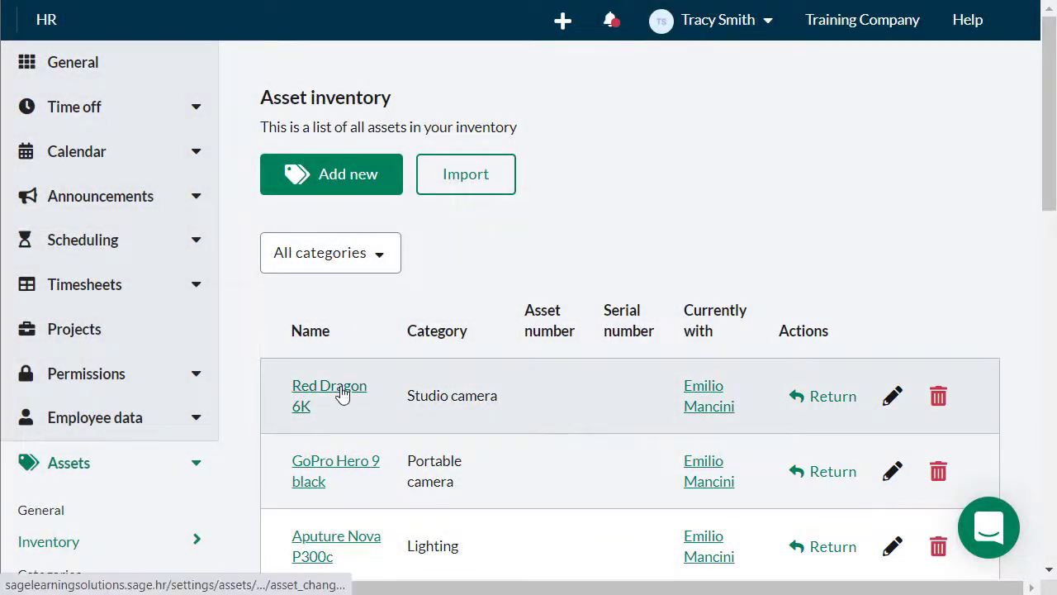
left_click(343, 394)
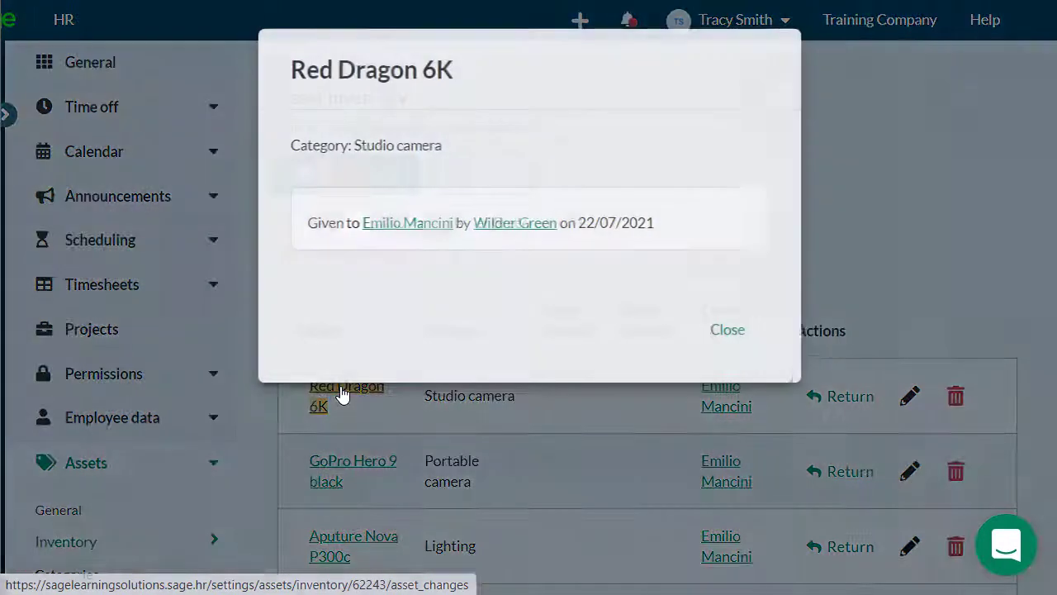
left_click(732, 329)
scroll(728, 342, "down", 3)
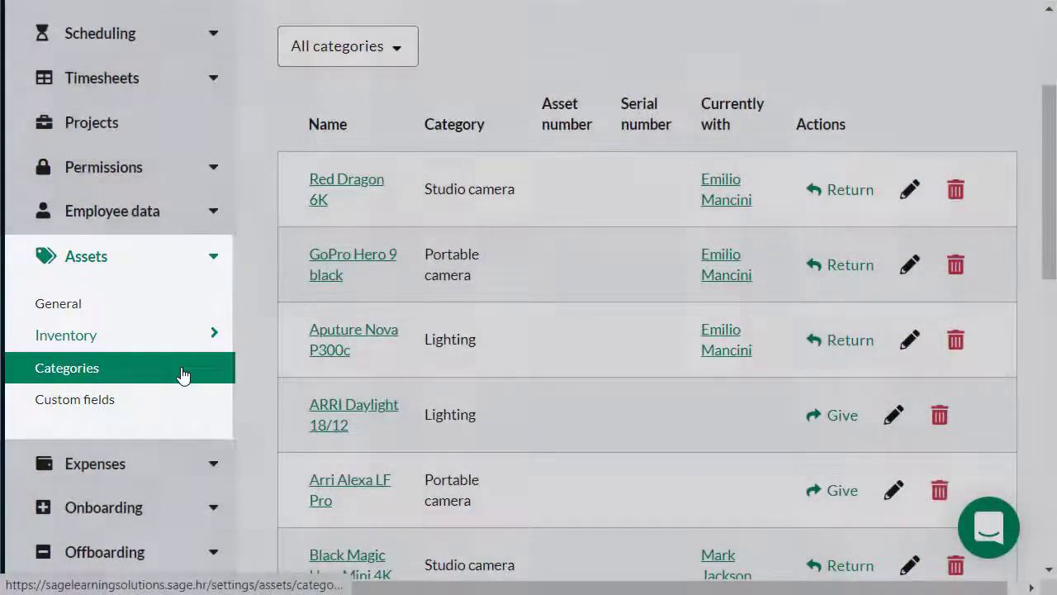
left_click(182, 375)
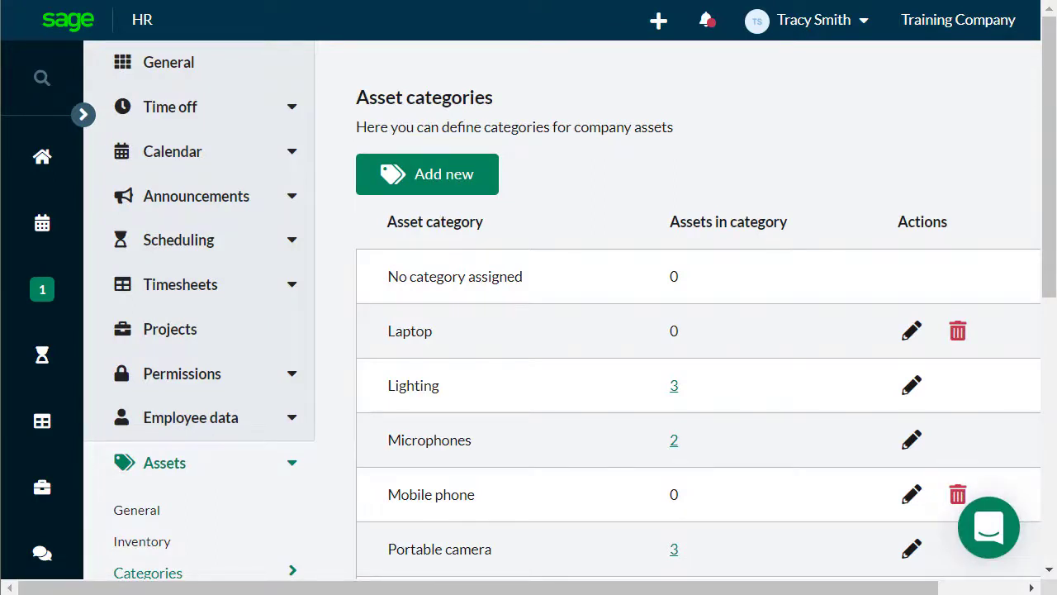
left_click(491, 192)
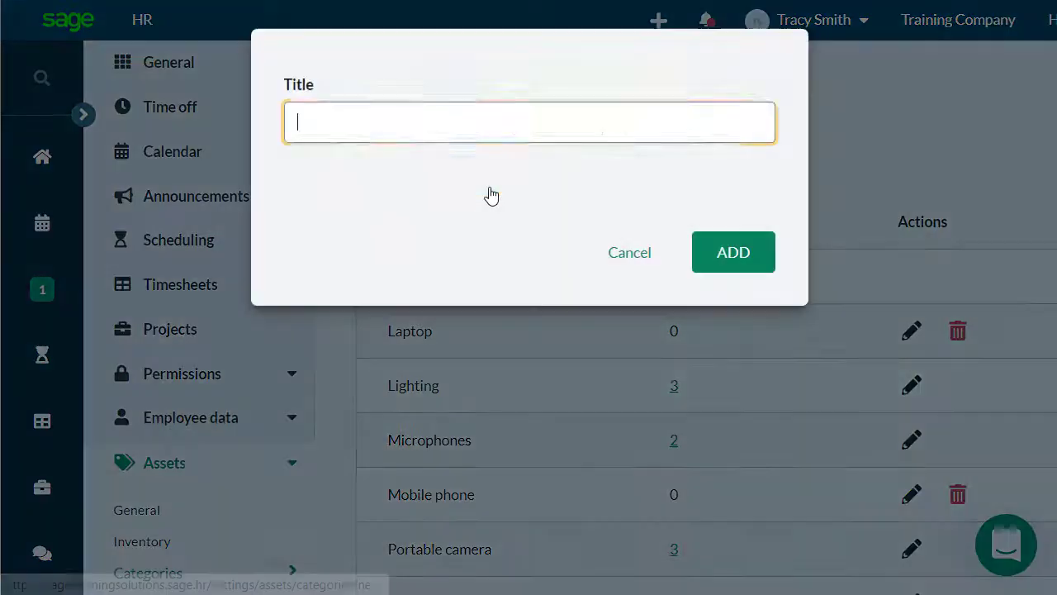
type("Headphones")
left_click(763, 270)
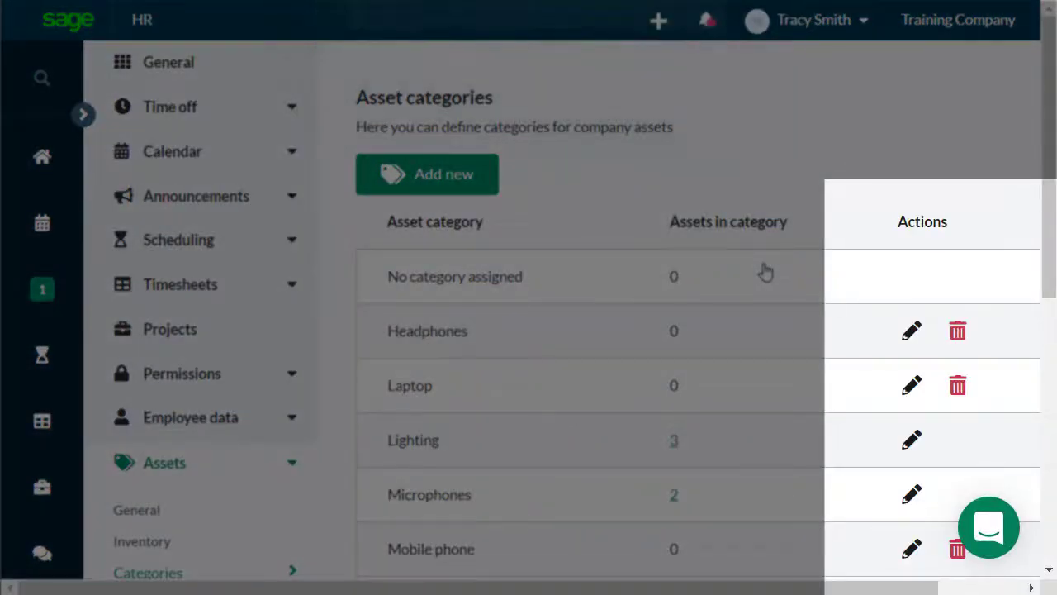
scroll(826, 313, "down", 3)
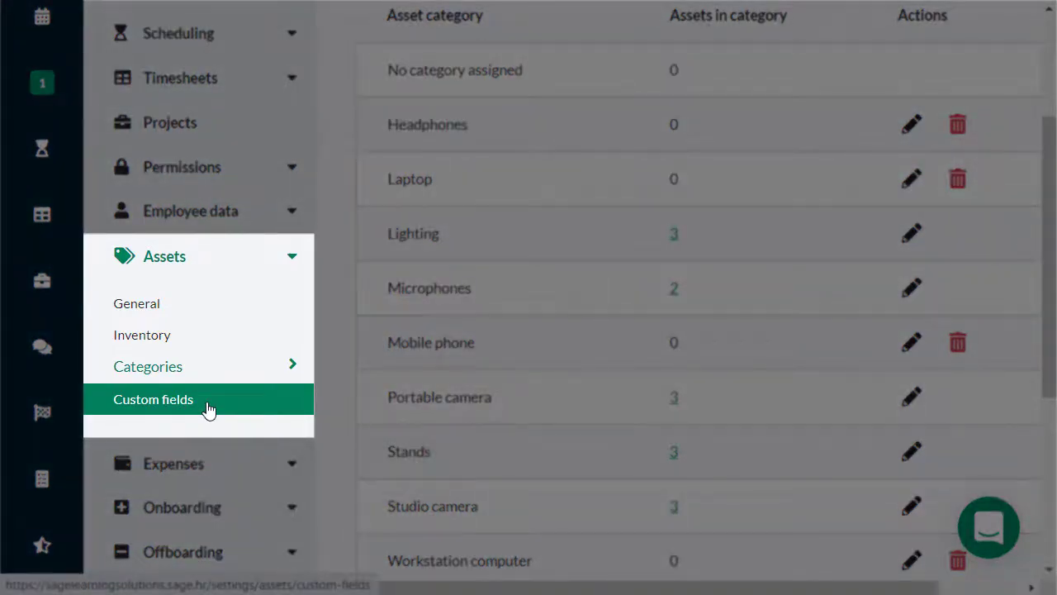
Open the asset Custom fields page and preview the new field dialog's field types
left_click(208, 411)
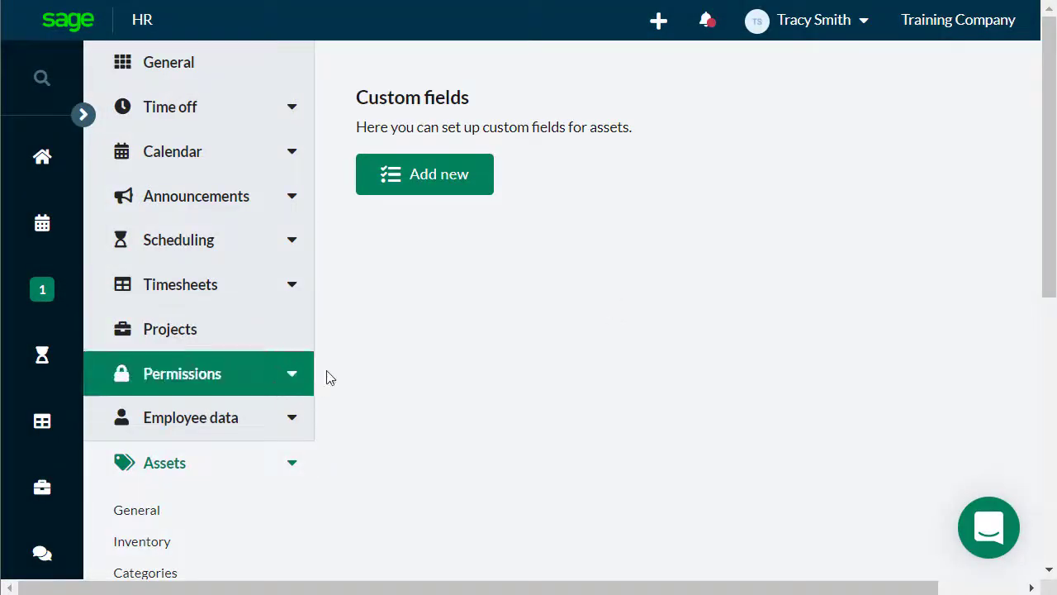
left_click(478, 187)
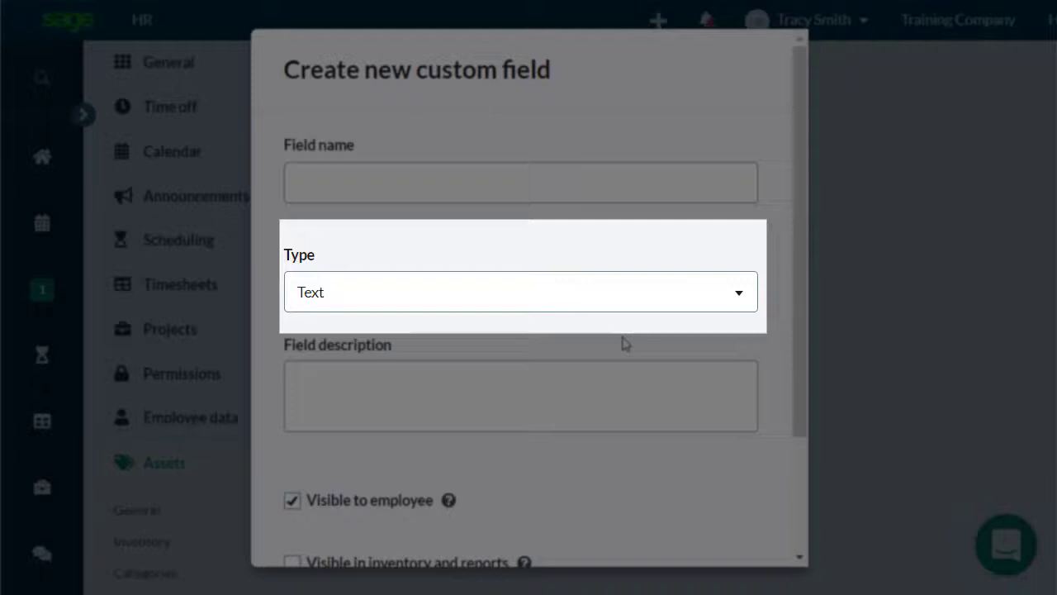
left_click(740, 296)
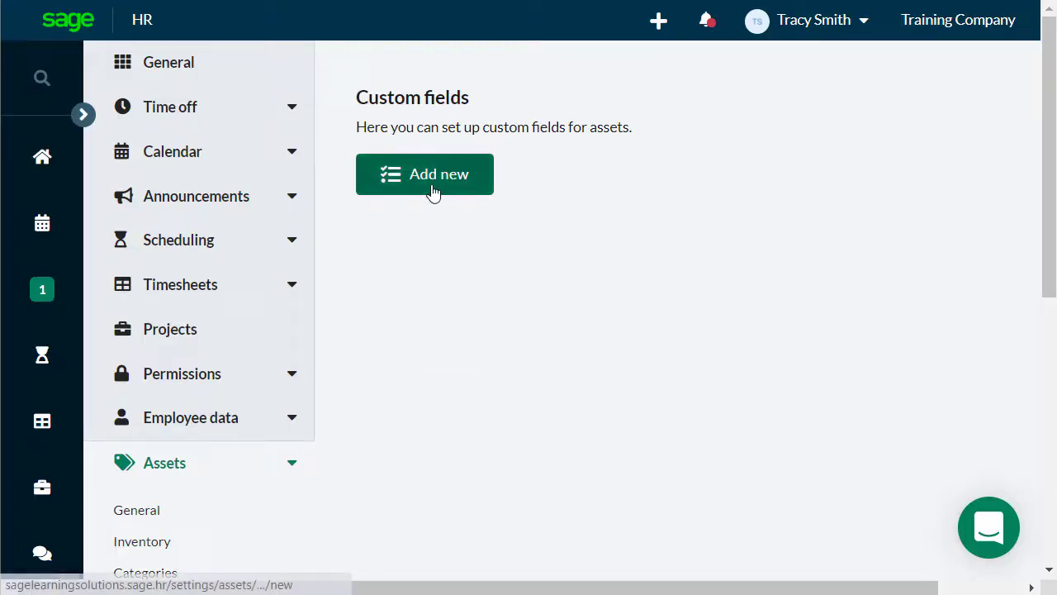
Create a 'Supplier's name' Text field, visible in inventory and reports
left_click(435, 190)
left_click(463, 186)
type("Suppli")
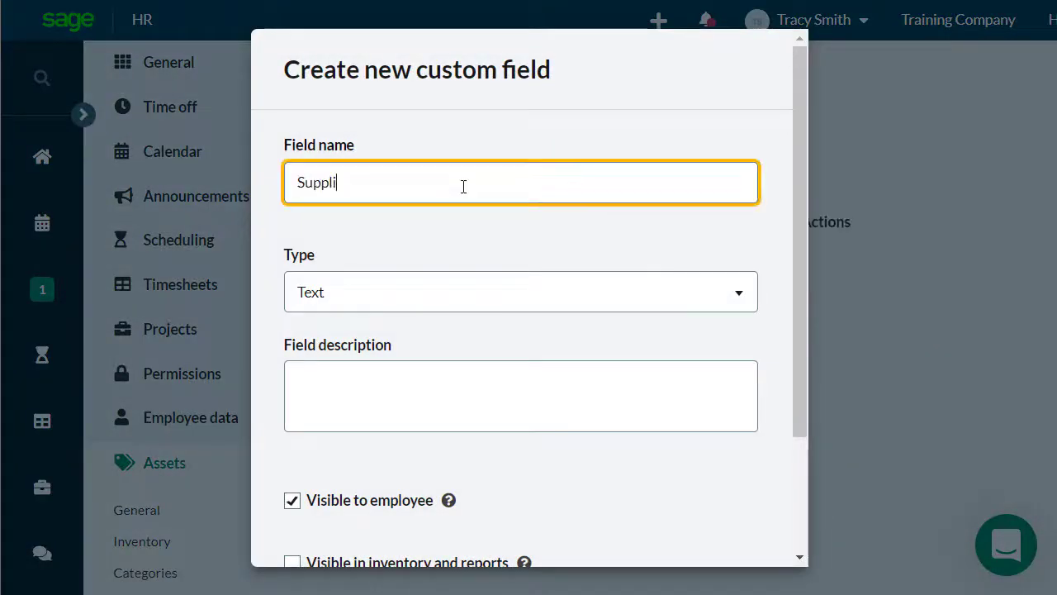
type("er's name")
key("Tab")
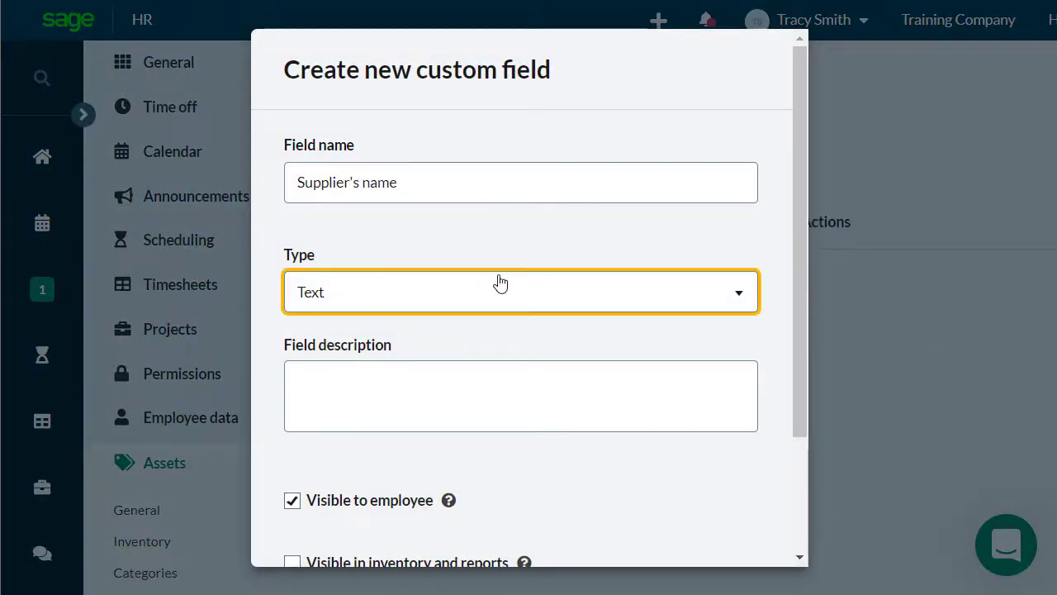
left_click(511, 300)
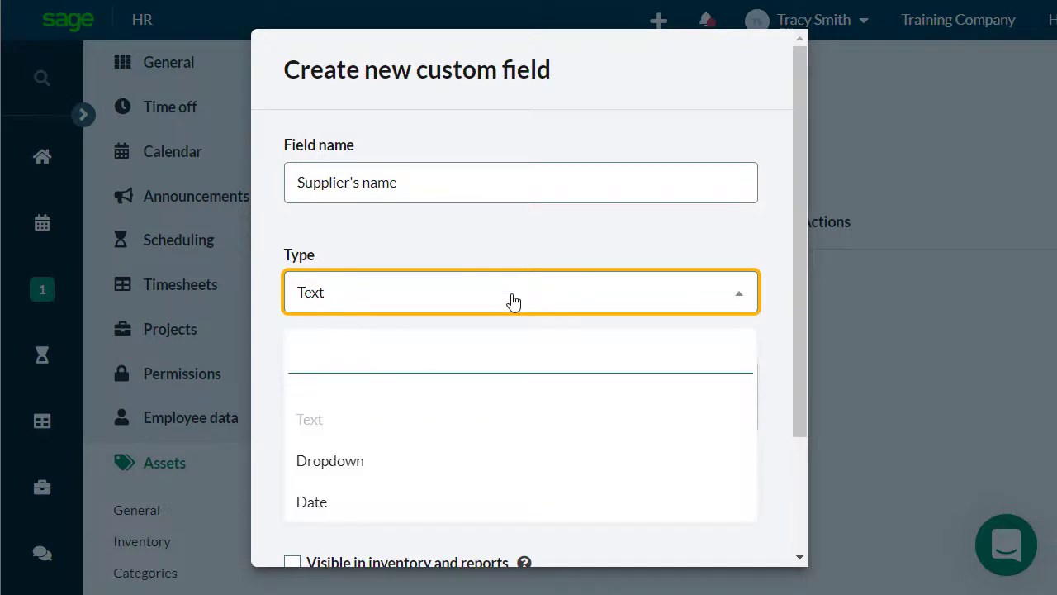
left_click(473, 299)
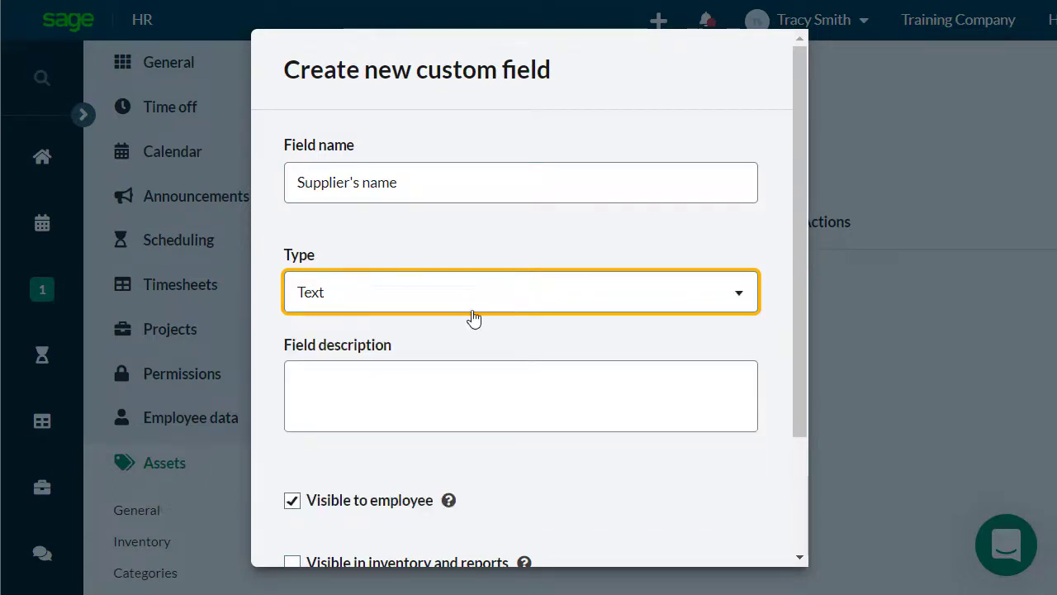
scroll(475, 331, "down", 2)
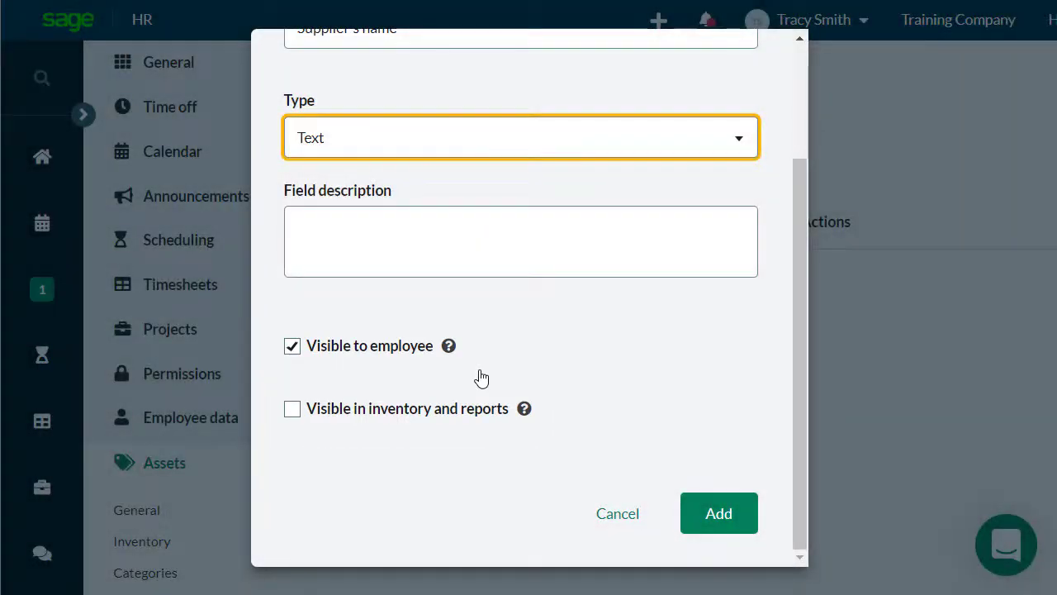
left_click(467, 415)
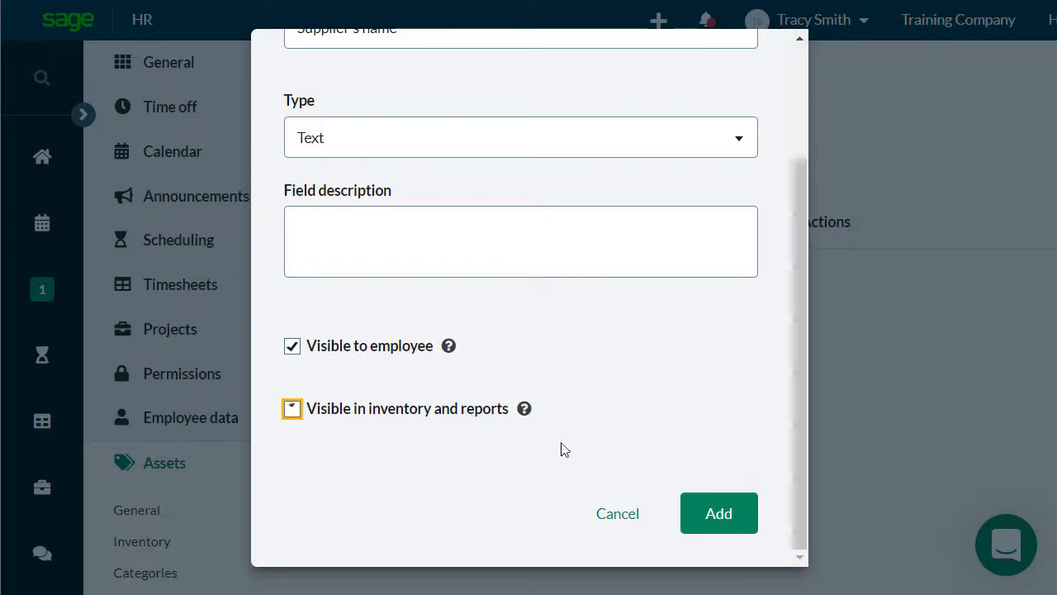
left_click(705, 520)
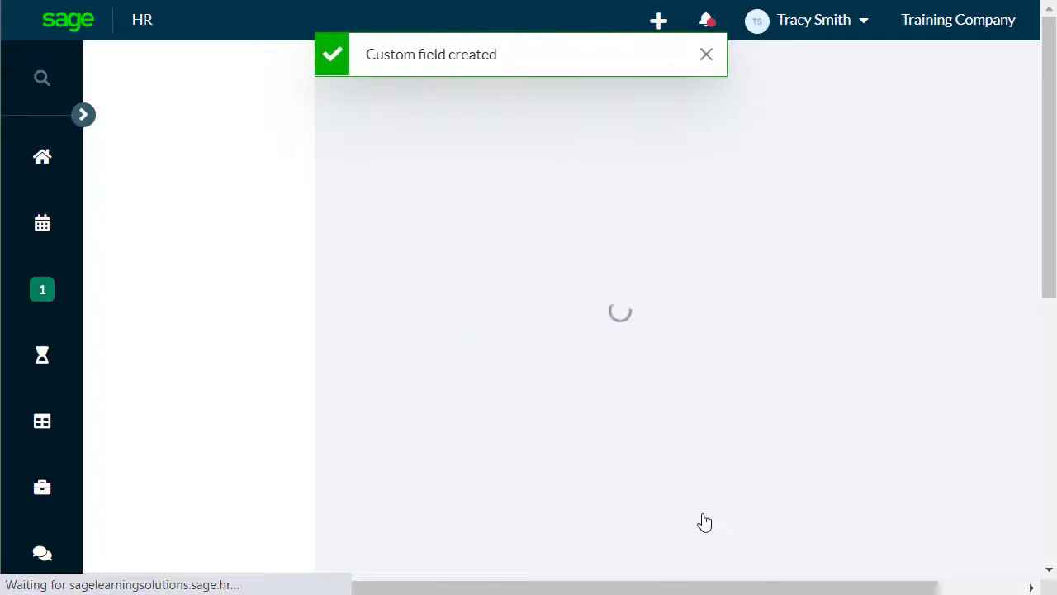
Create a 'Maintenance Required' Dropdown field with Yes/No options, visible in inventory and reports
left_click(461, 186)
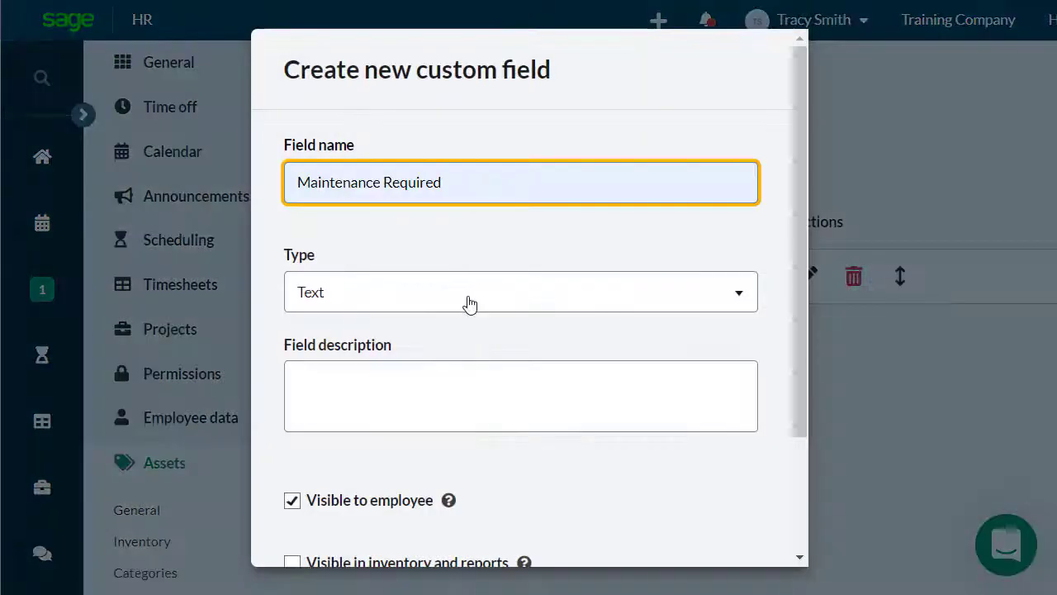
left_click(465, 297)
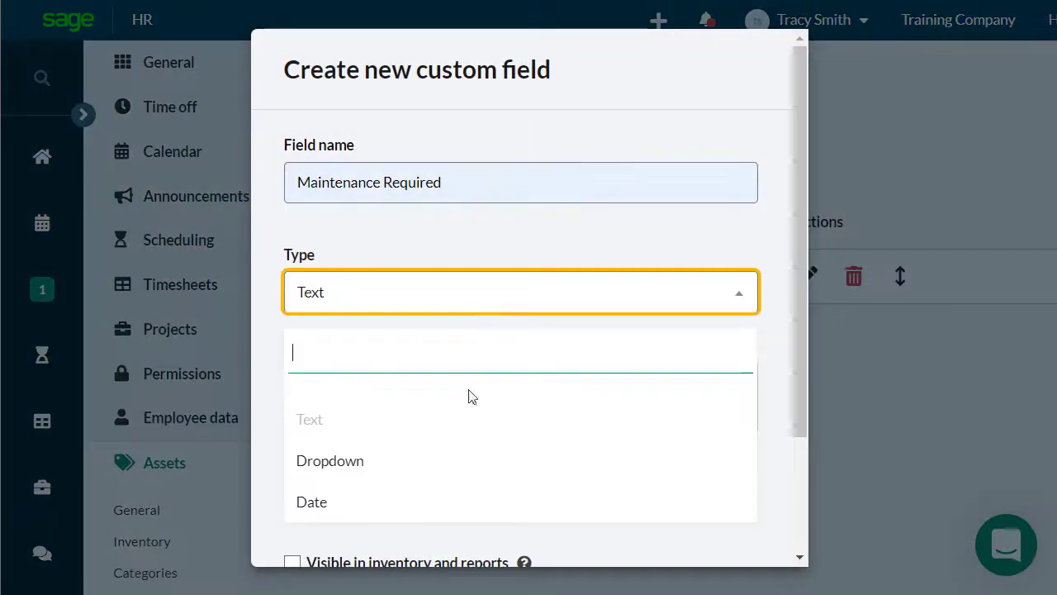
left_click(331, 460)
left_click(316, 314)
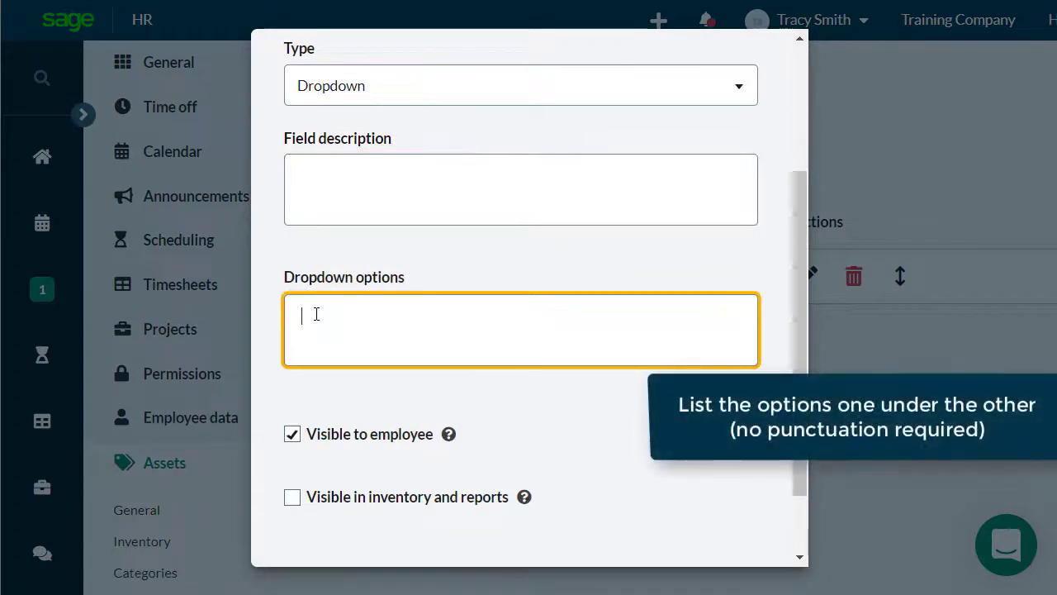
type("Yes")
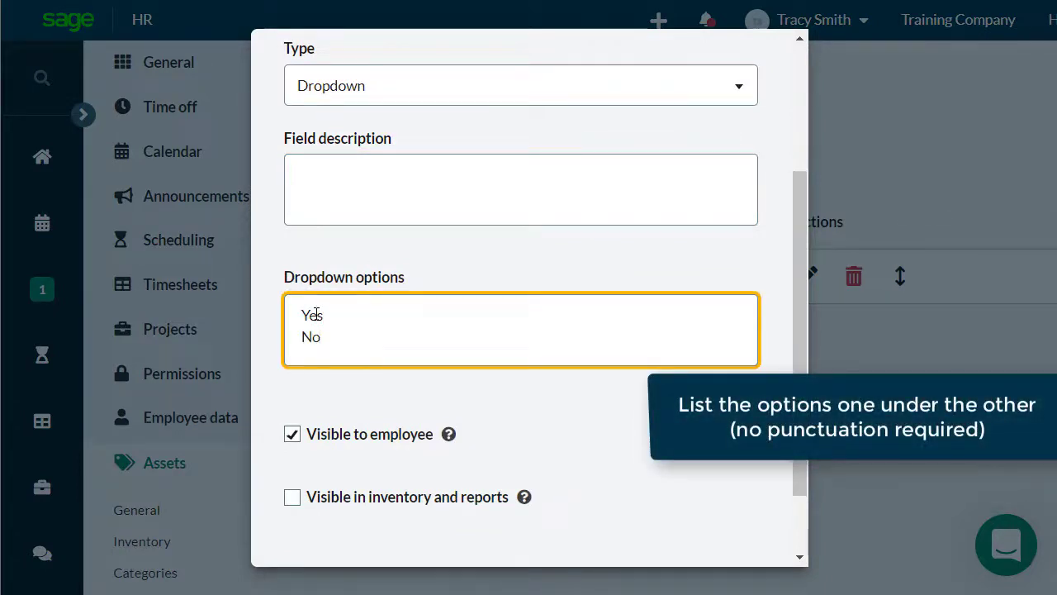
left_click(338, 490)
scroll(595, 545, "down", 1)
left_click(715, 530)
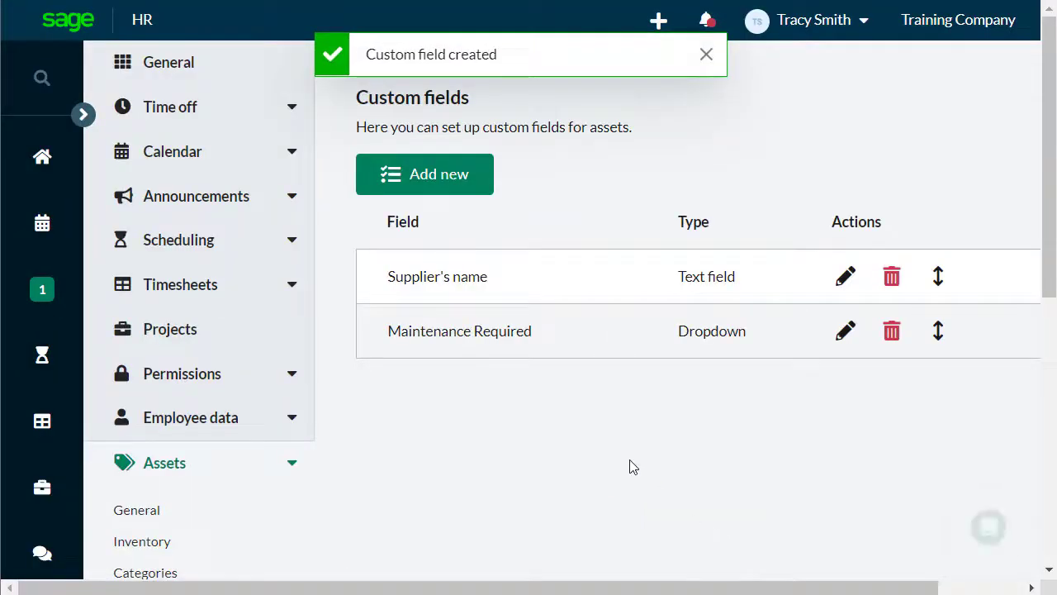
Create a 'Date' field of Date type with a short purchase description
left_click(455, 189)
type("Date")
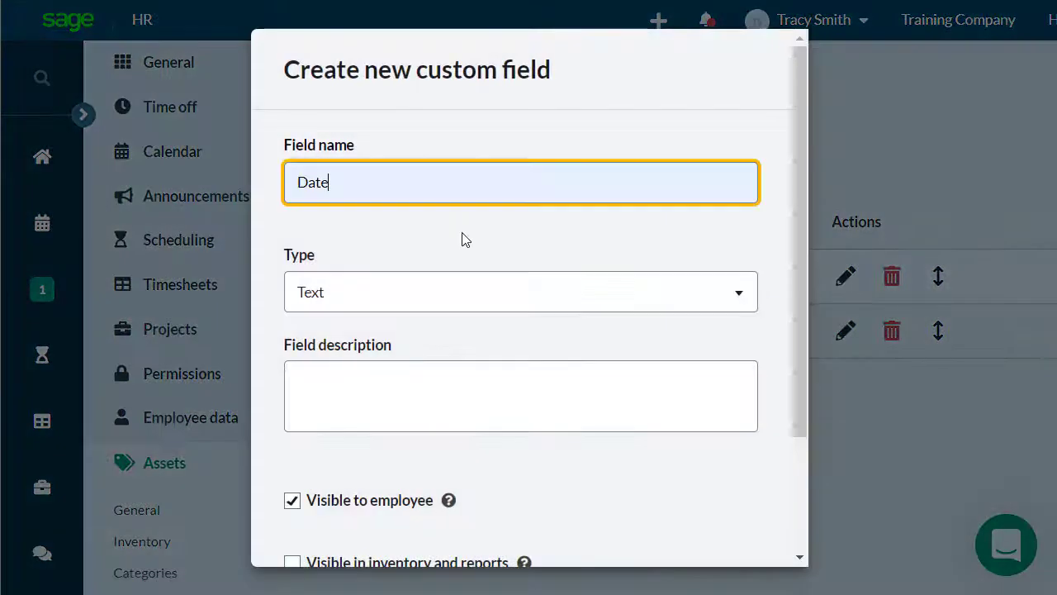
left_click(472, 301)
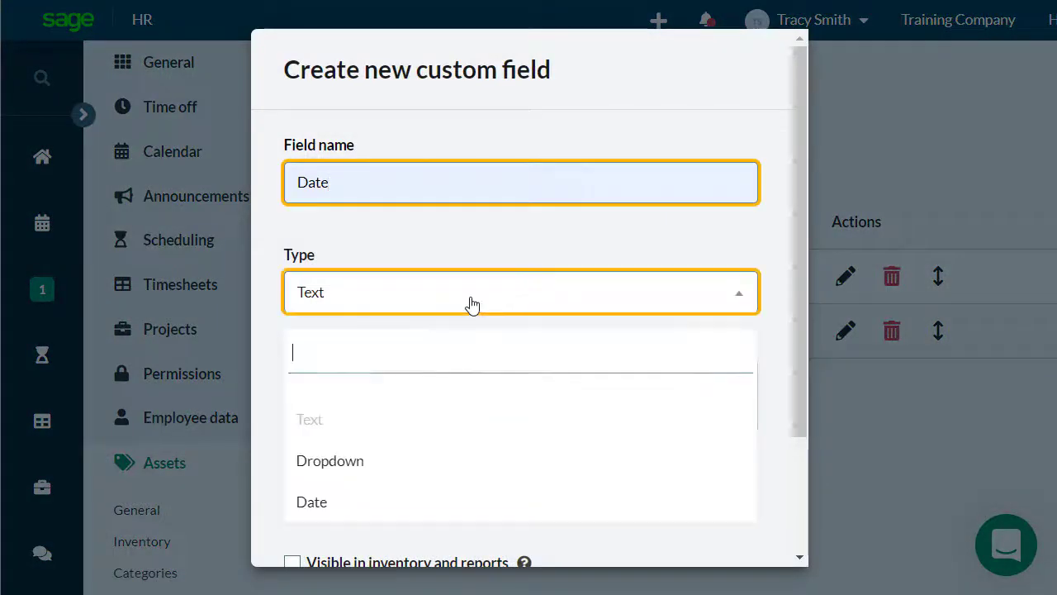
left_click(482, 500)
left_click(442, 399)
type("Purchase date")
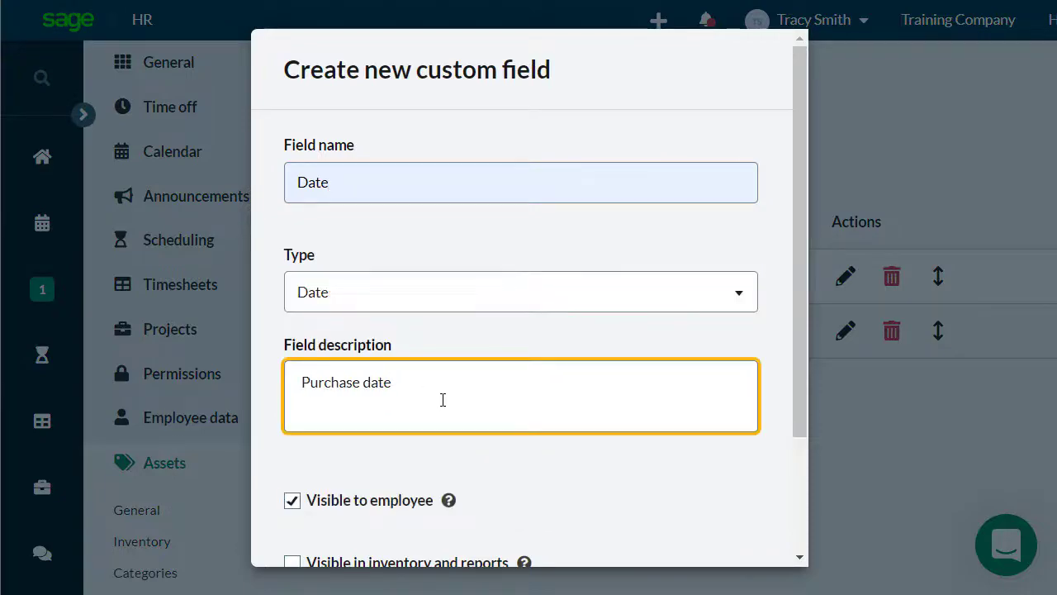
scroll(443, 399, "down", 3)
left_click(413, 411)
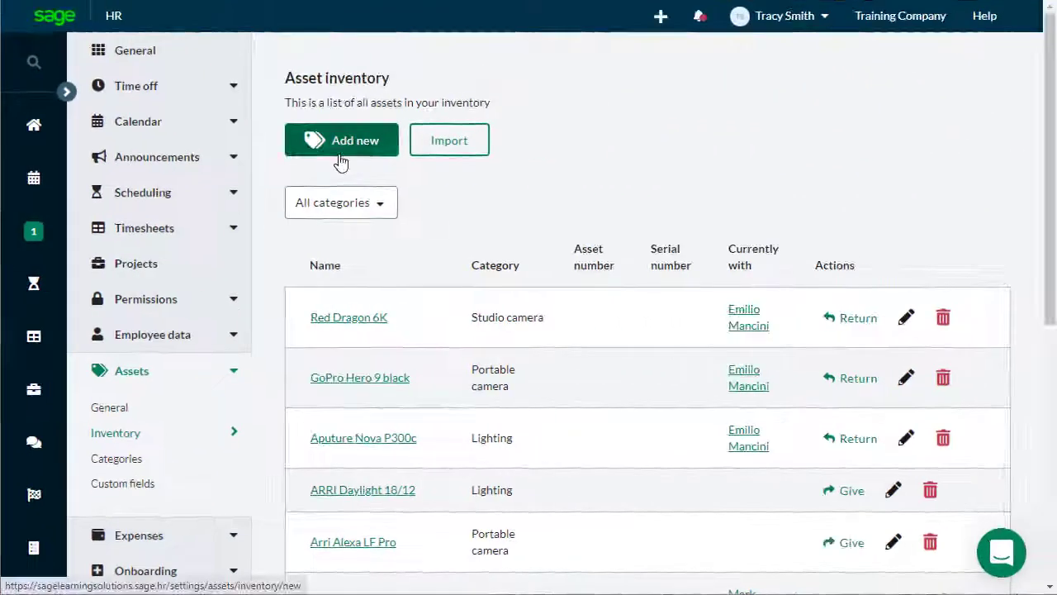
Open a new asset form and scroll down to the Supplier's name, Maintenance Required and Date fields
left_click(341, 161)
scroll(721, 202, "down", 2)
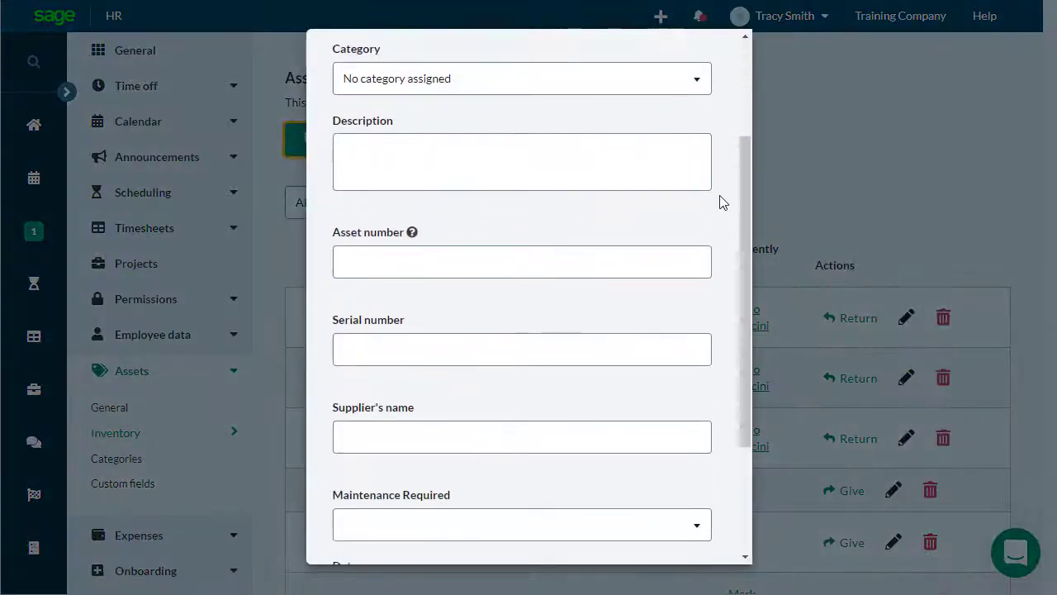
scroll(720, 202, "down", 3)
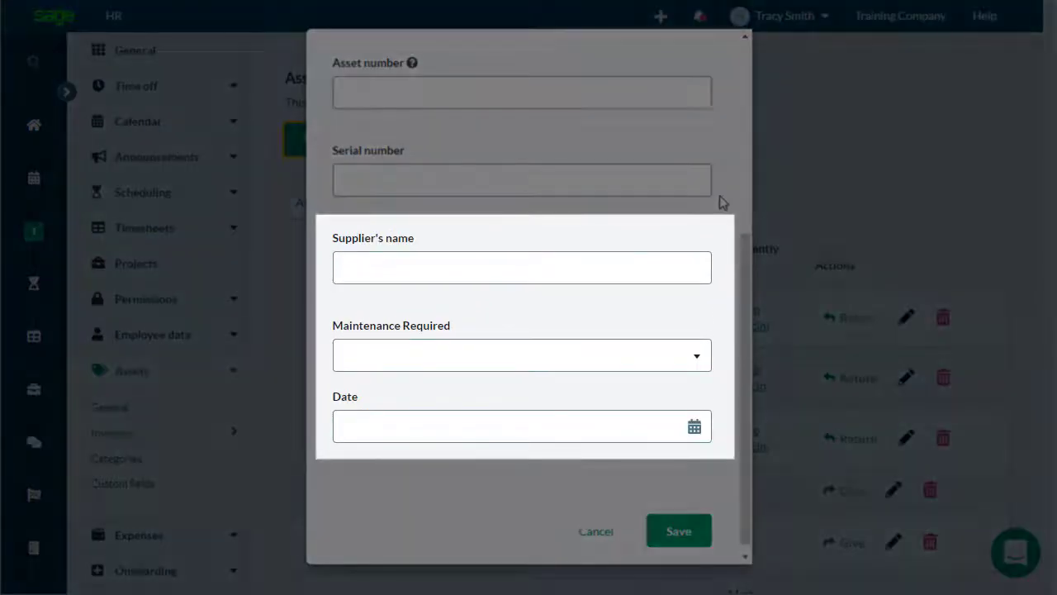